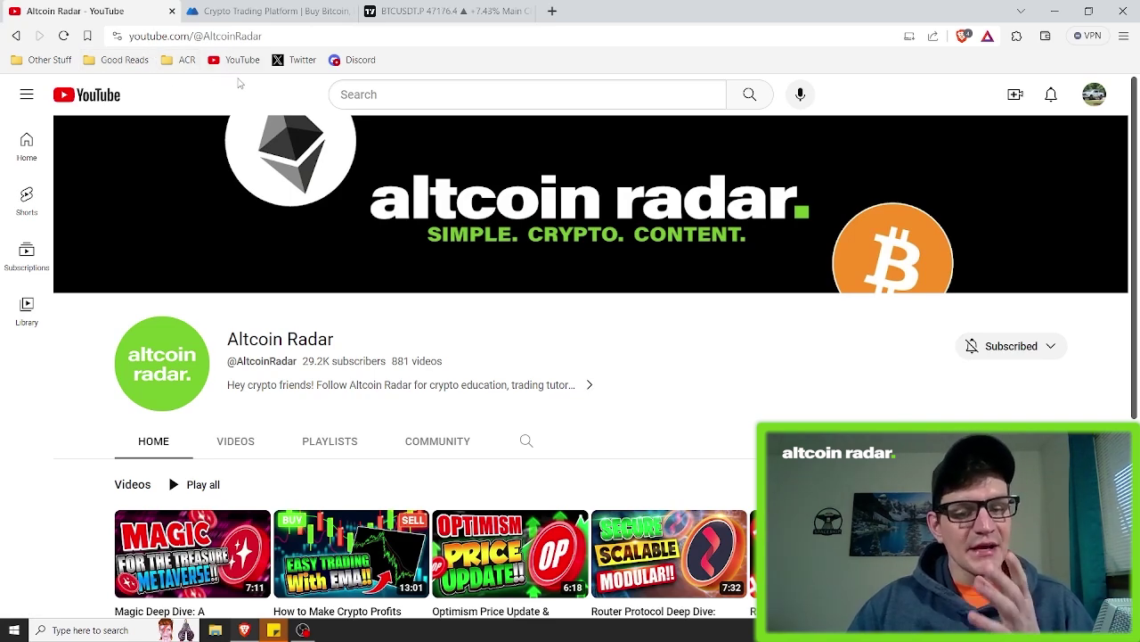
View the MEXC homepage and switch to the BTCUSDT perpetual futures chart in TradingView.
left_click(271, 11)
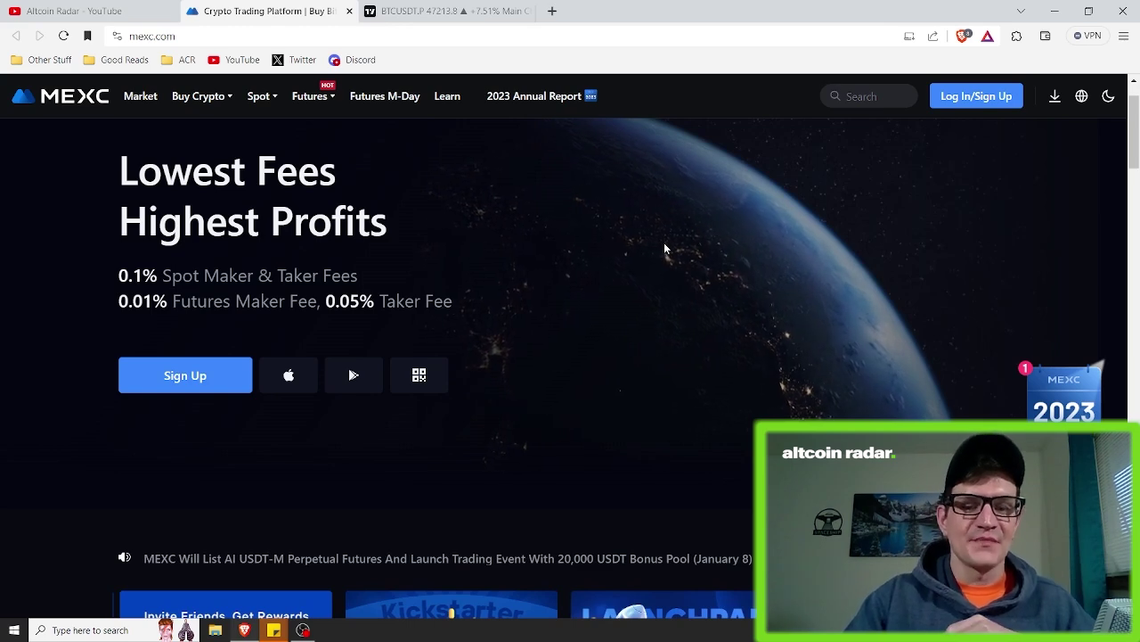
key("ctrl+Tab")
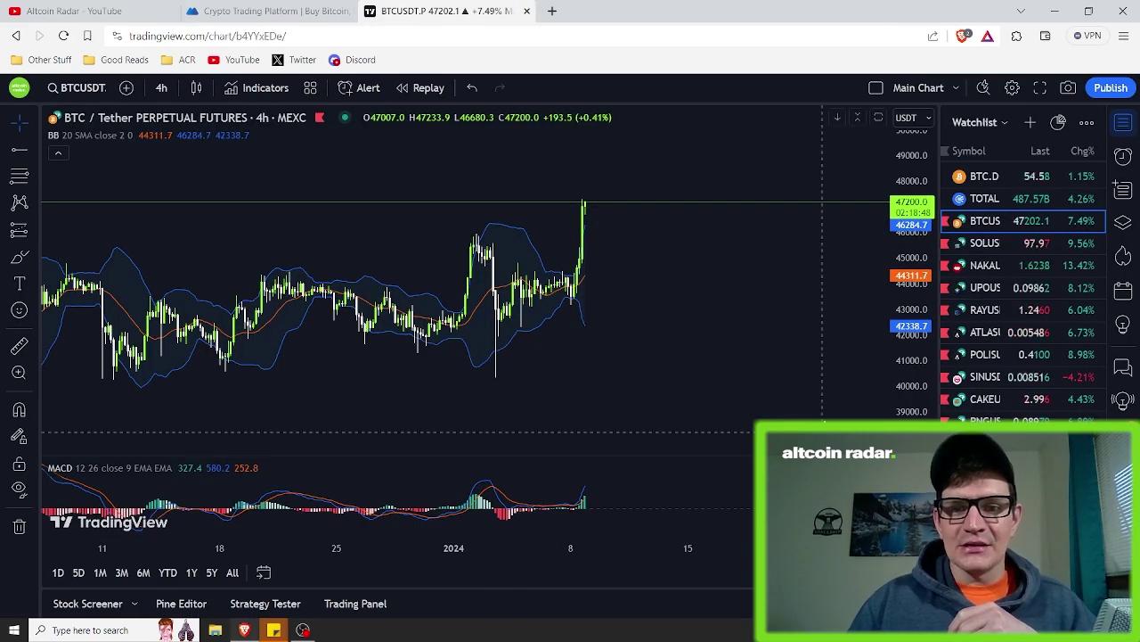
left_click_drag(760, 361, 733, 345)
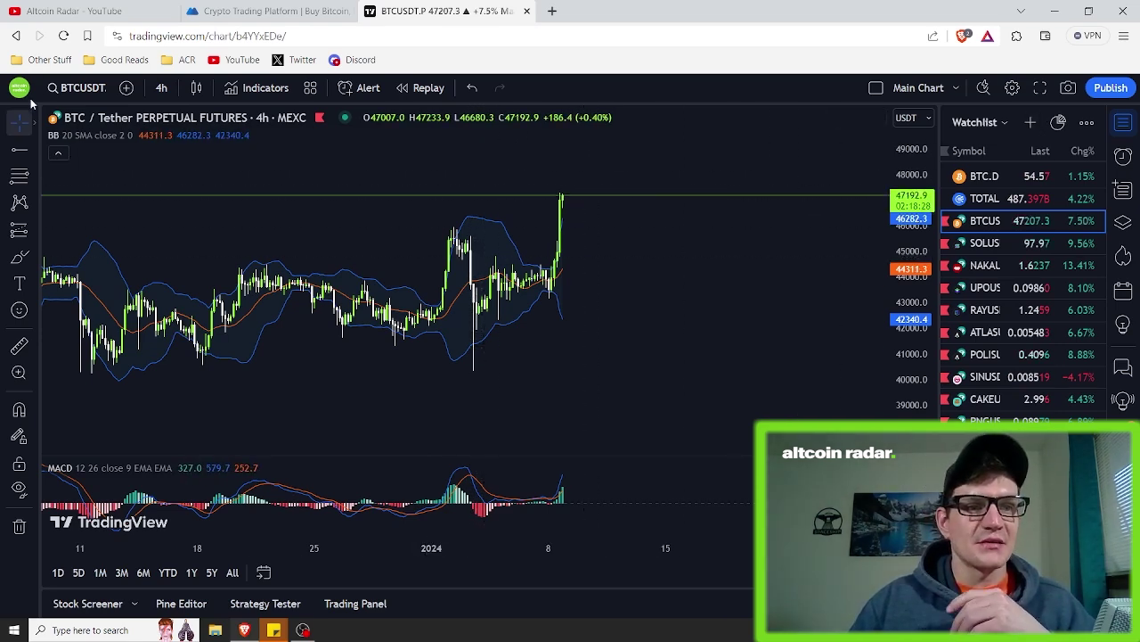
Search the MEXC crypto symbols for BTCUSDT as a watchlist addition, and close the search without adding anything.
left_click(1030, 123)
type("BTCUSDT")
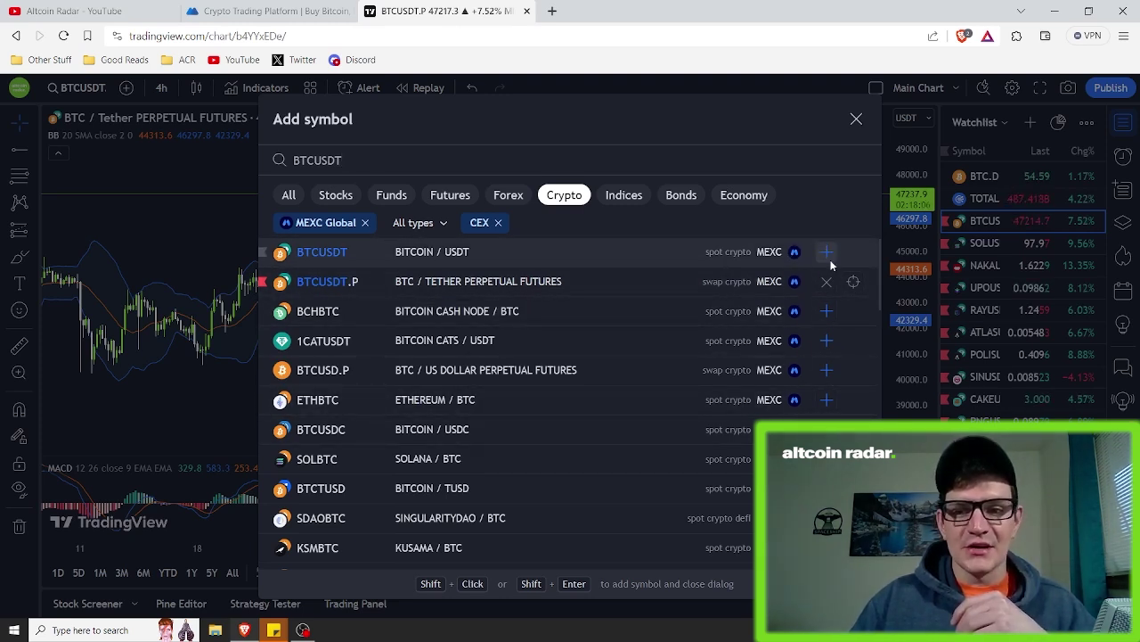
left_click(858, 121)
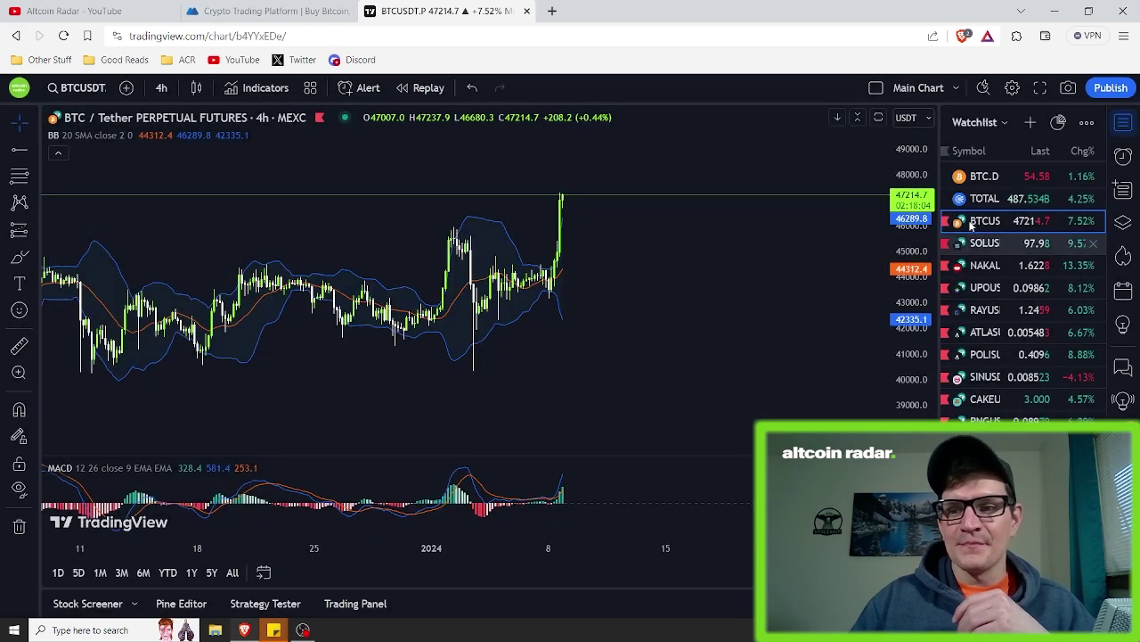
Search the indicators for "macd" to locate Moving Average Convergence Divergence, and close the list without adding it.
left_click(253, 95)
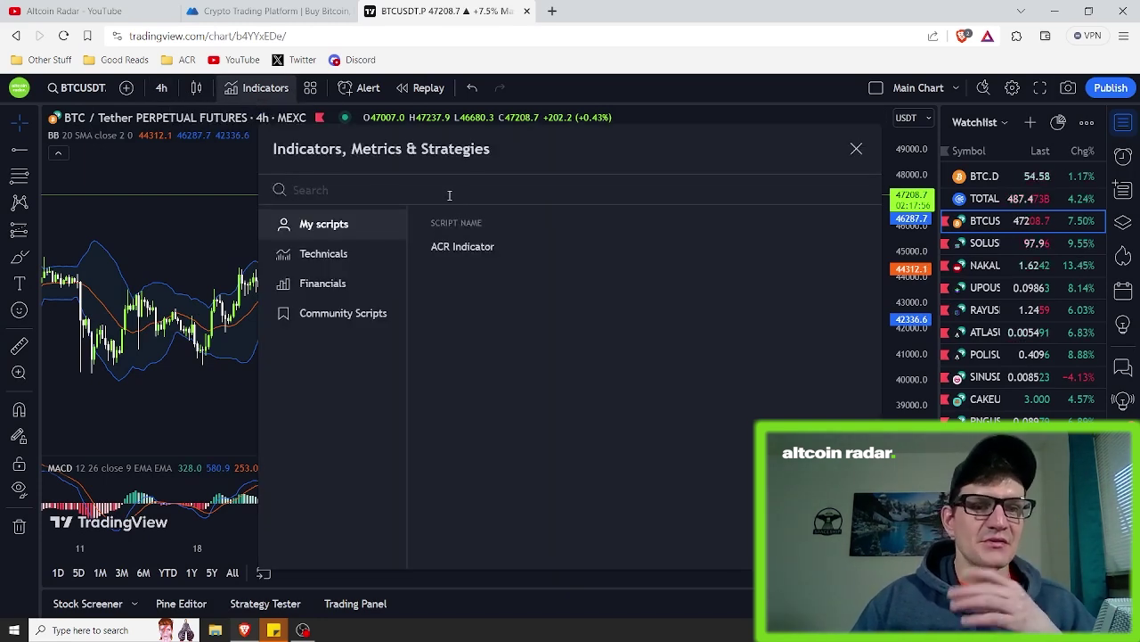
type("macd")
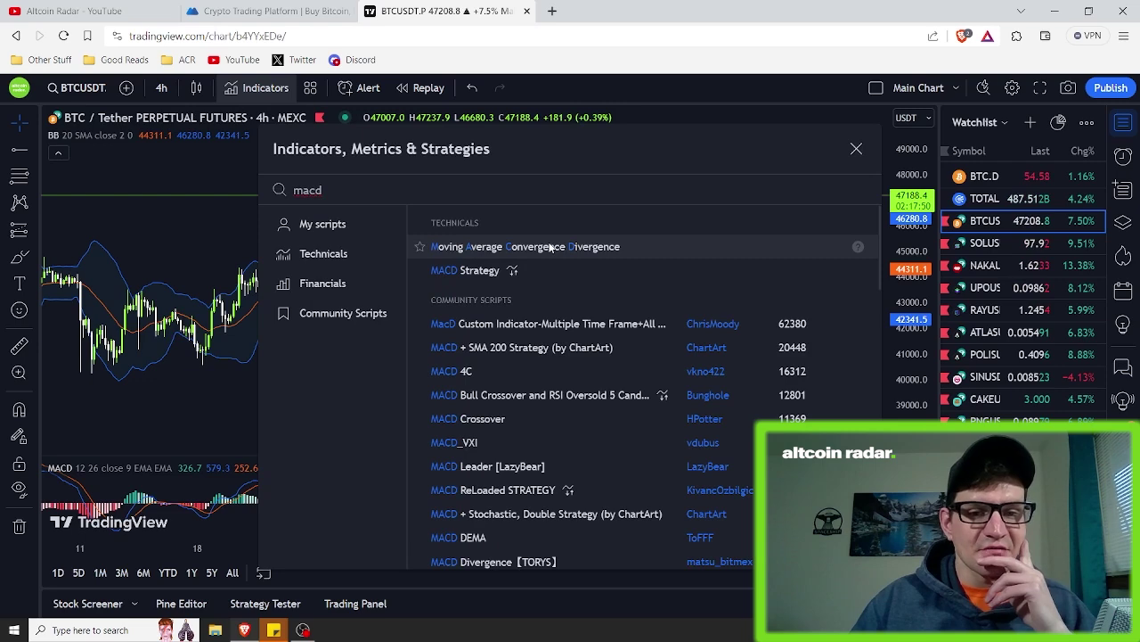
left_click(856, 149)
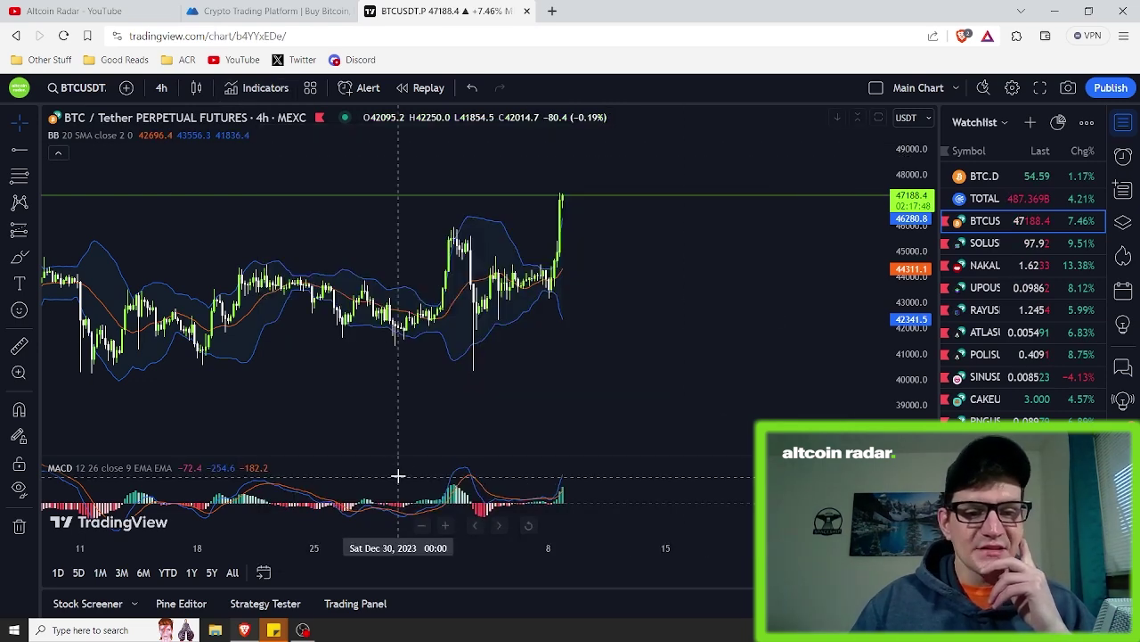
Switch the BTCUSDT chart to the 1 hour timeframe and frame the price action since late December.
left_click_drag(538, 384, 555, 380)
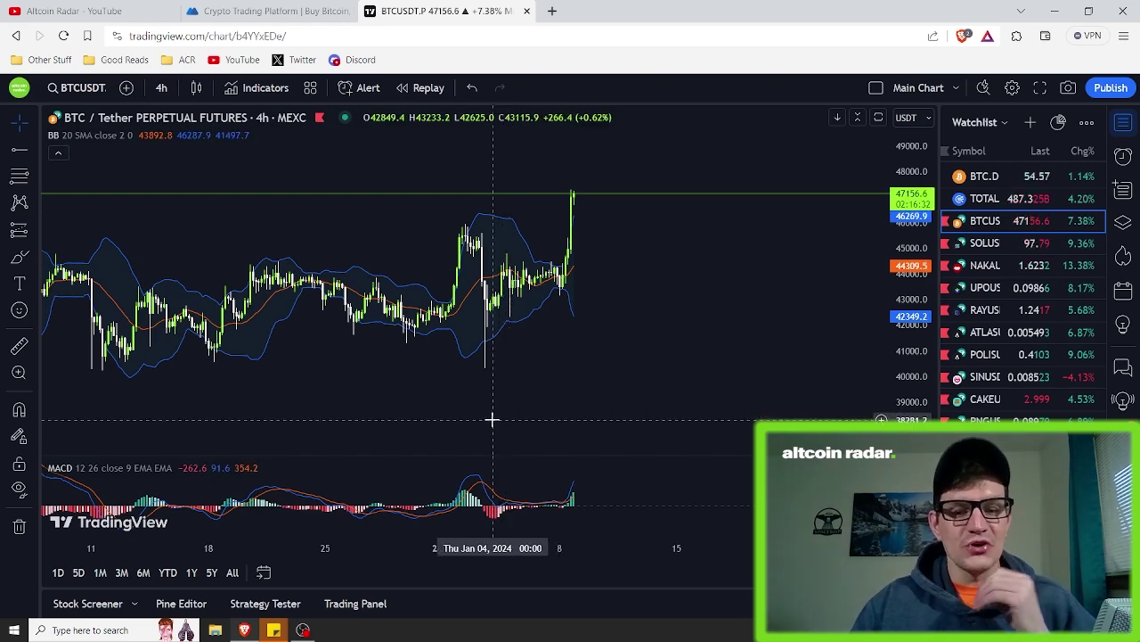
left_click_drag(559, 365, 514, 365)
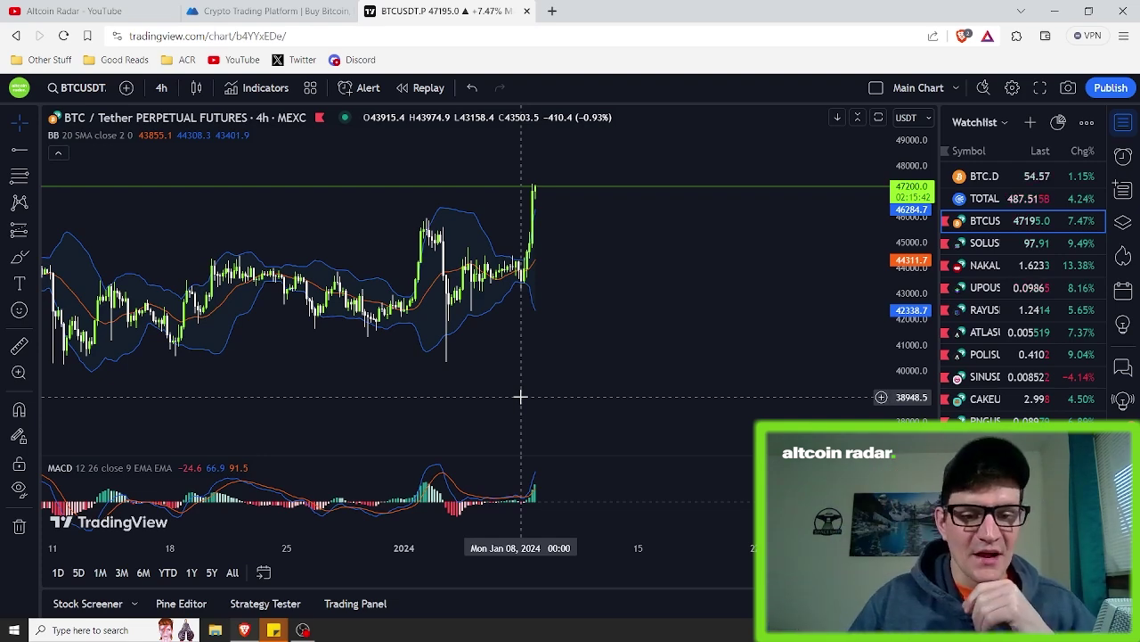
left_click(161, 89)
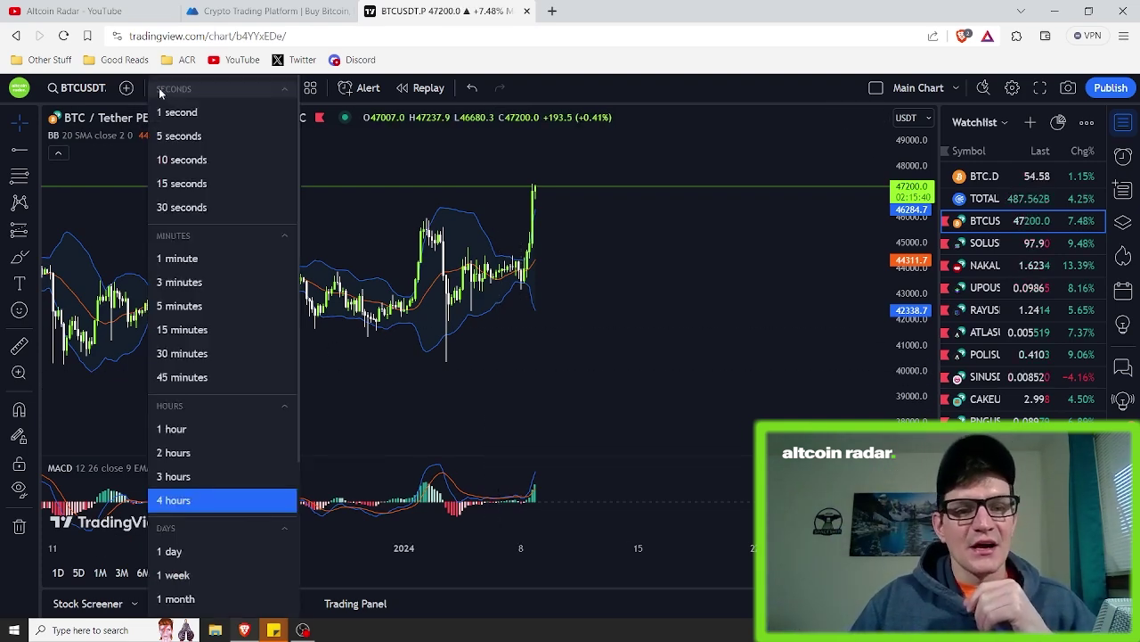
left_click(196, 427)
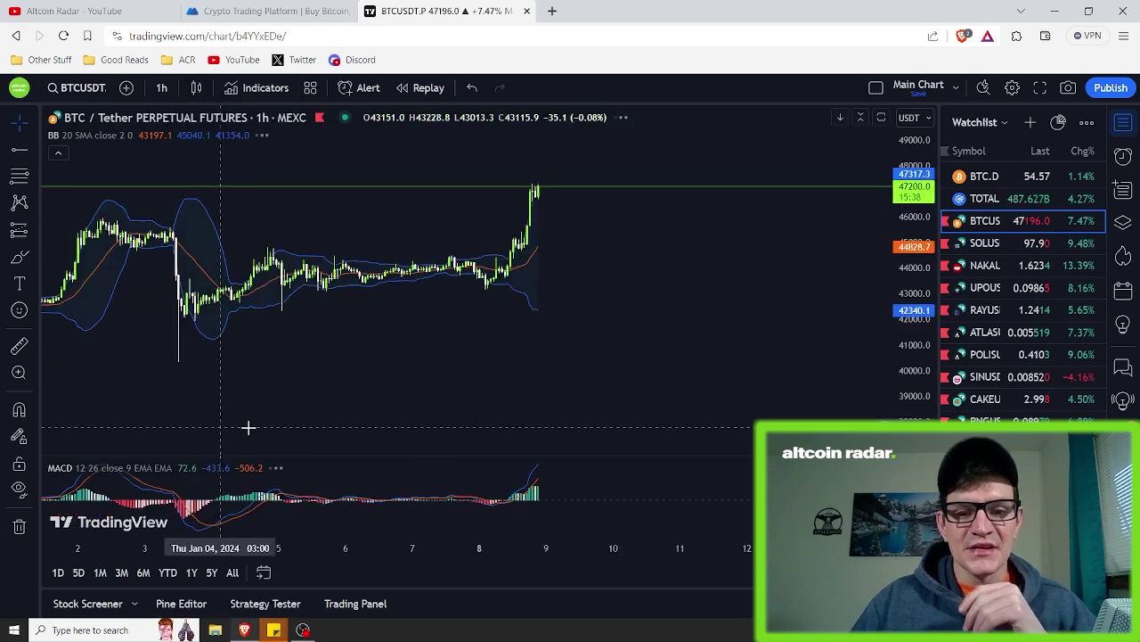
left_click_drag(504, 364, 632, 361)
left_click_drag(915, 356, 915, 343)
mouse_move(492, 377)
left_mouse_down()
mouse_move(553, 374)
mouse_move(479, 392)
left_mouse_up()
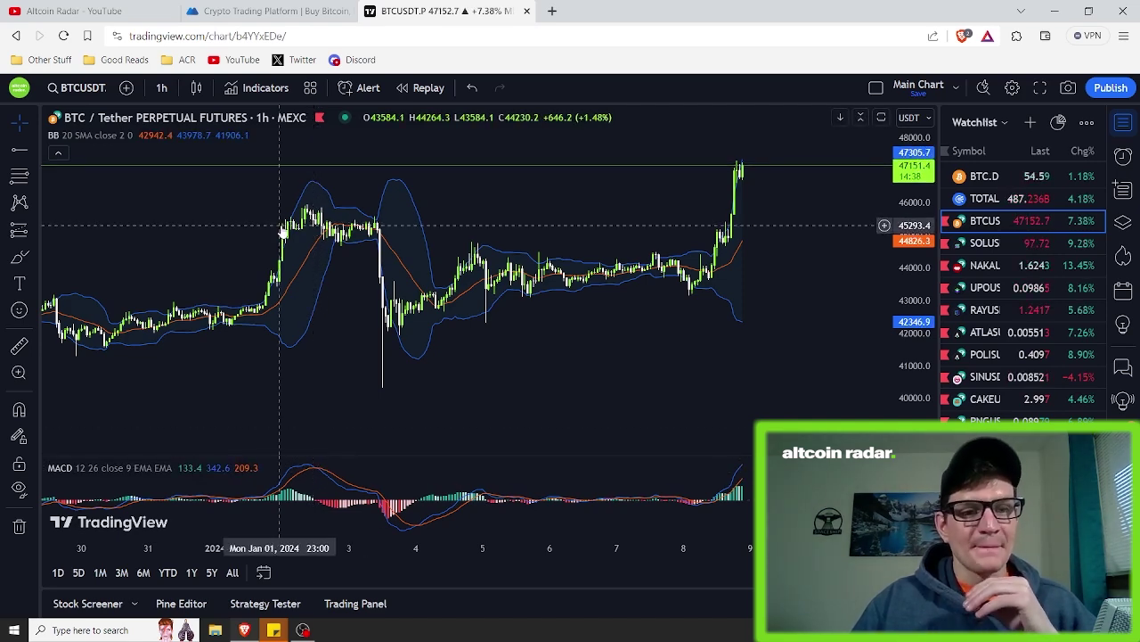
Circle the January 2 price peak with the Brush and measure the decline that follows it.
left_click(20, 257)
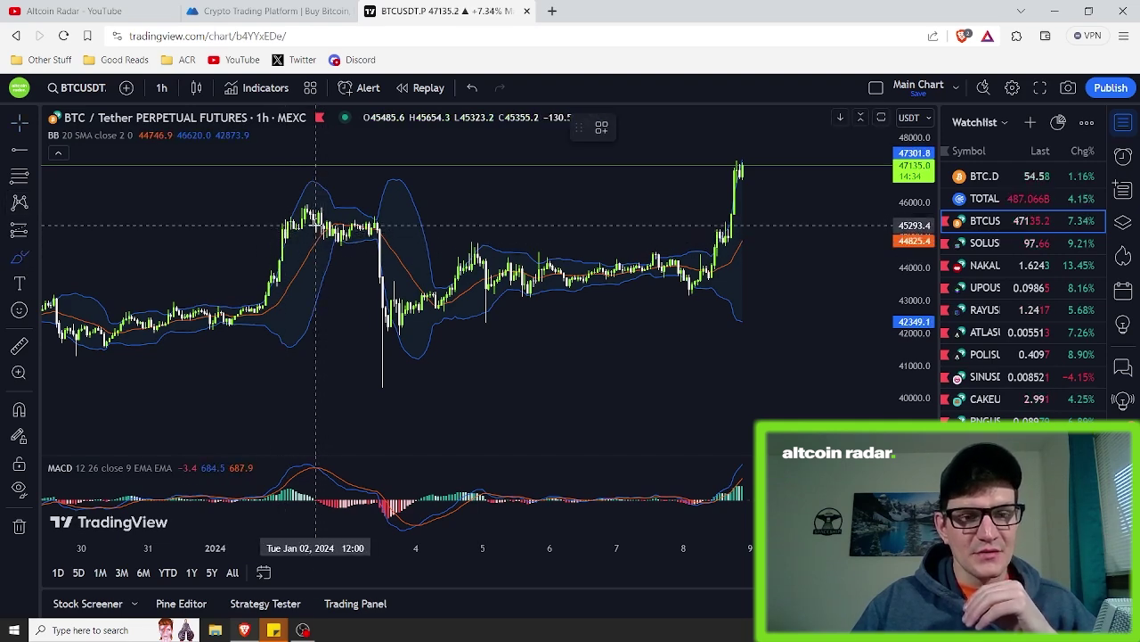
left_click_drag(317, 207, 313, 205)
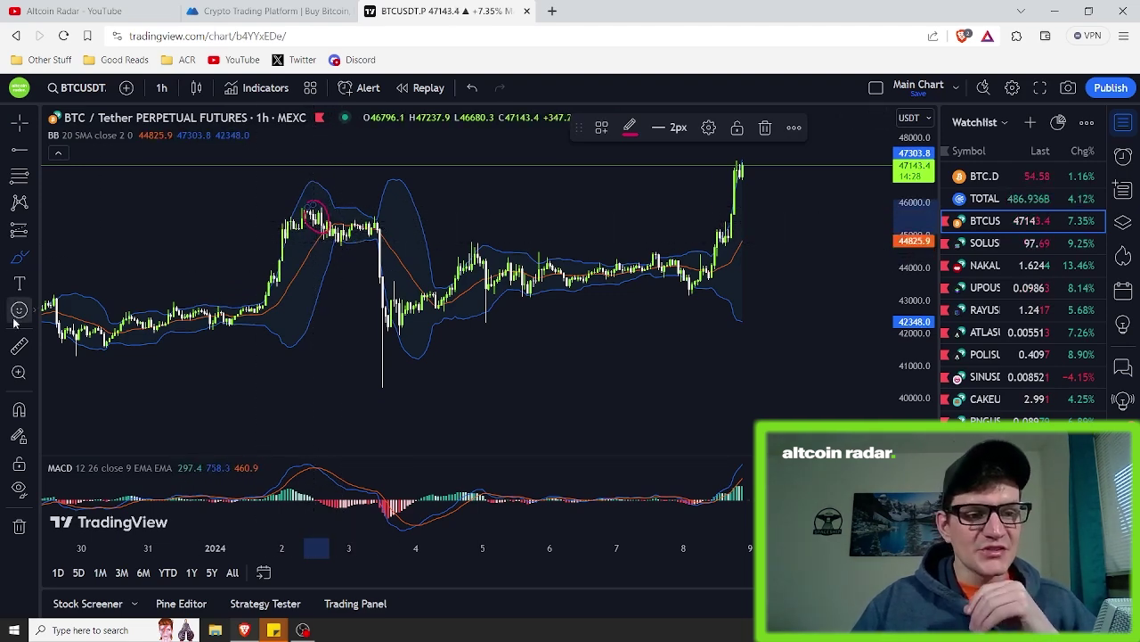
left_click(19, 346)
left_click(330, 210)
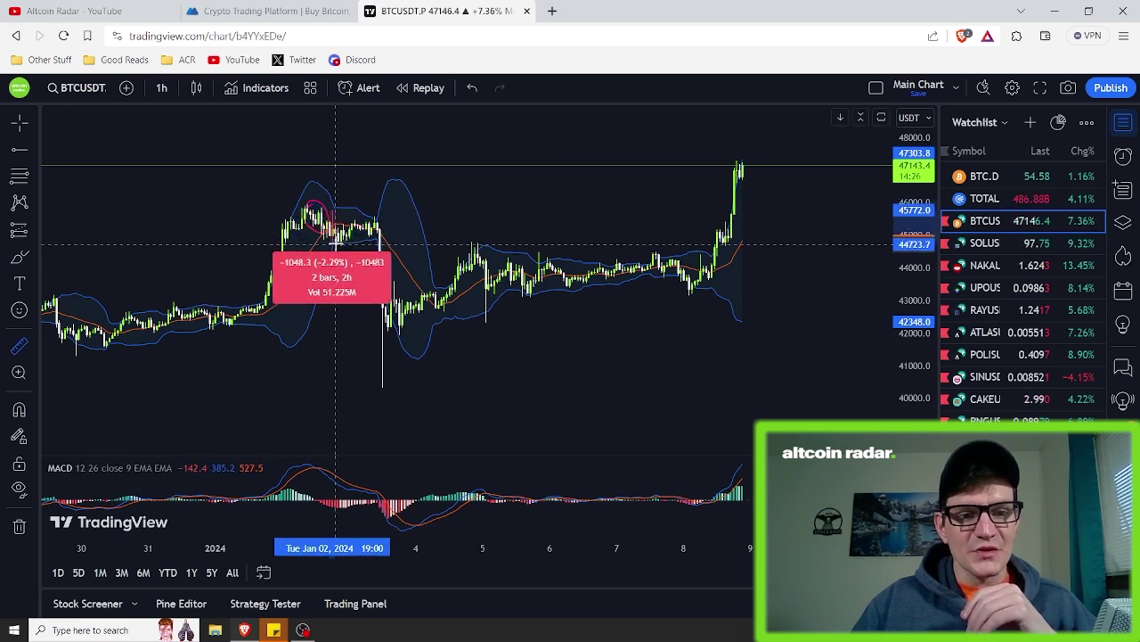
left_click(385, 172)
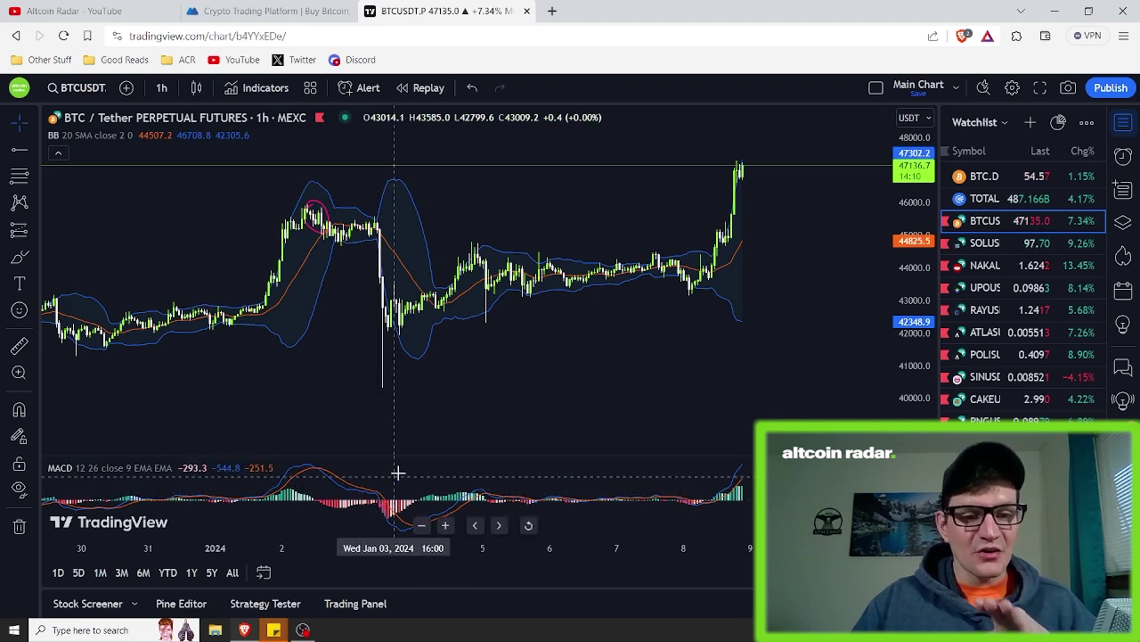
Measure the sharp January 3 price drop from near the upper Bollinger Band to the lows, and clear the measurement.
left_click_drag(419, 433, 382, 420)
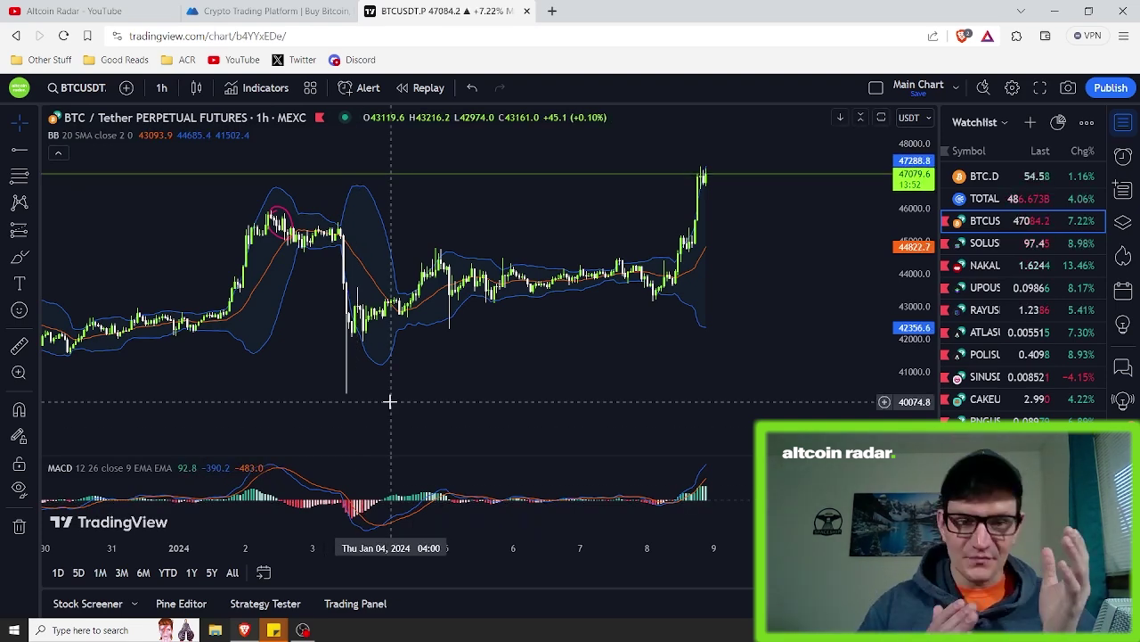
left_click(19, 345)
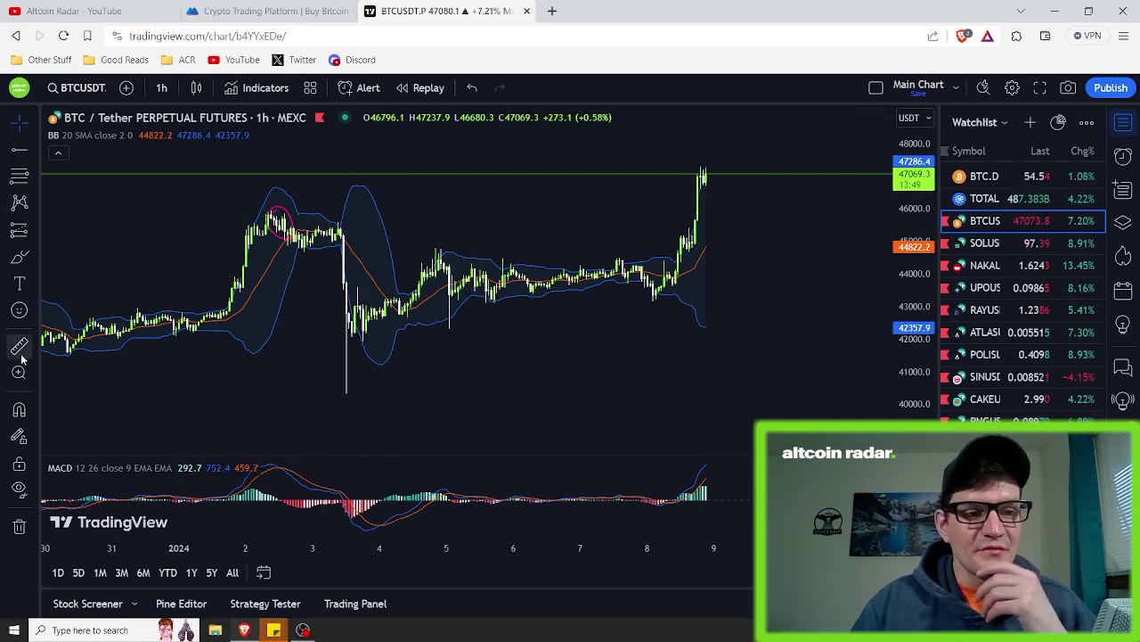
left_click(349, 219)
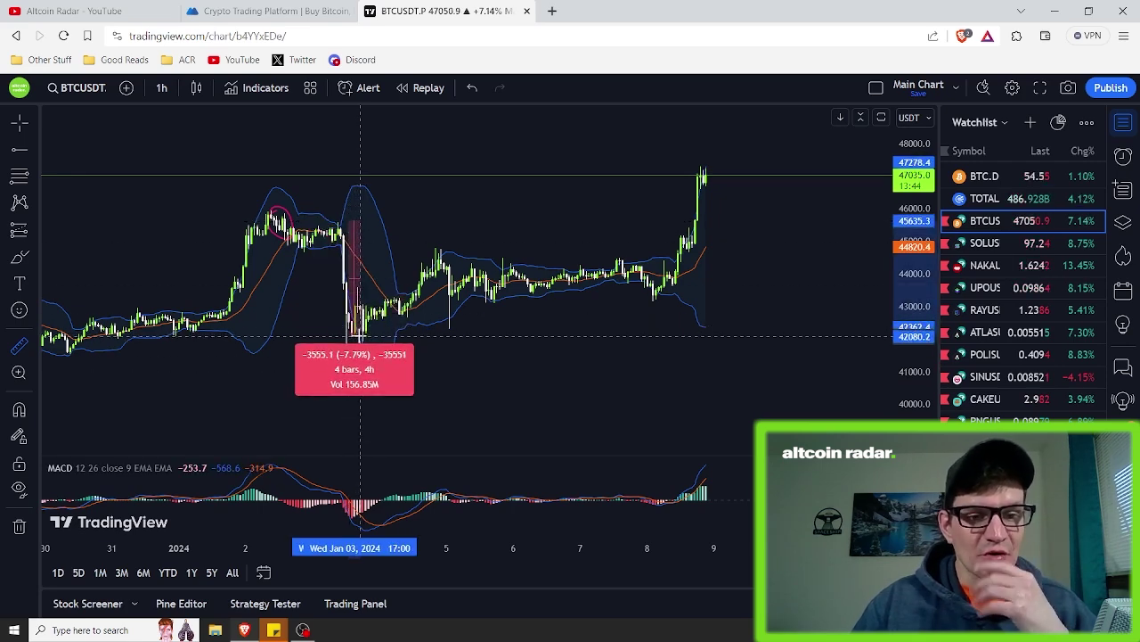
left_click(360, 337)
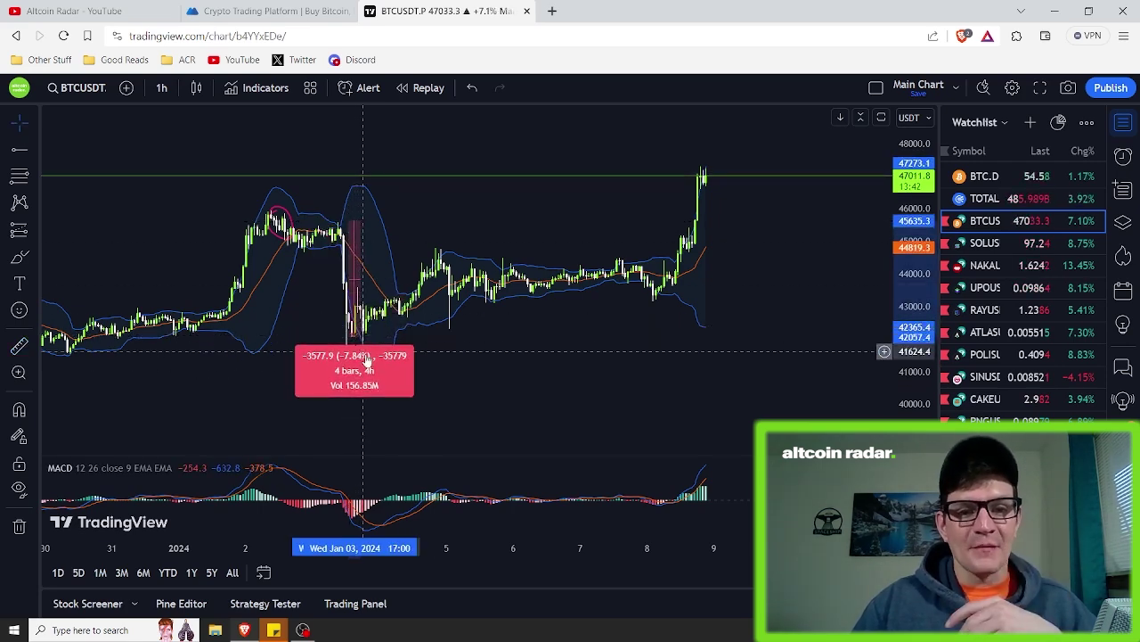
left_click(474, 211)
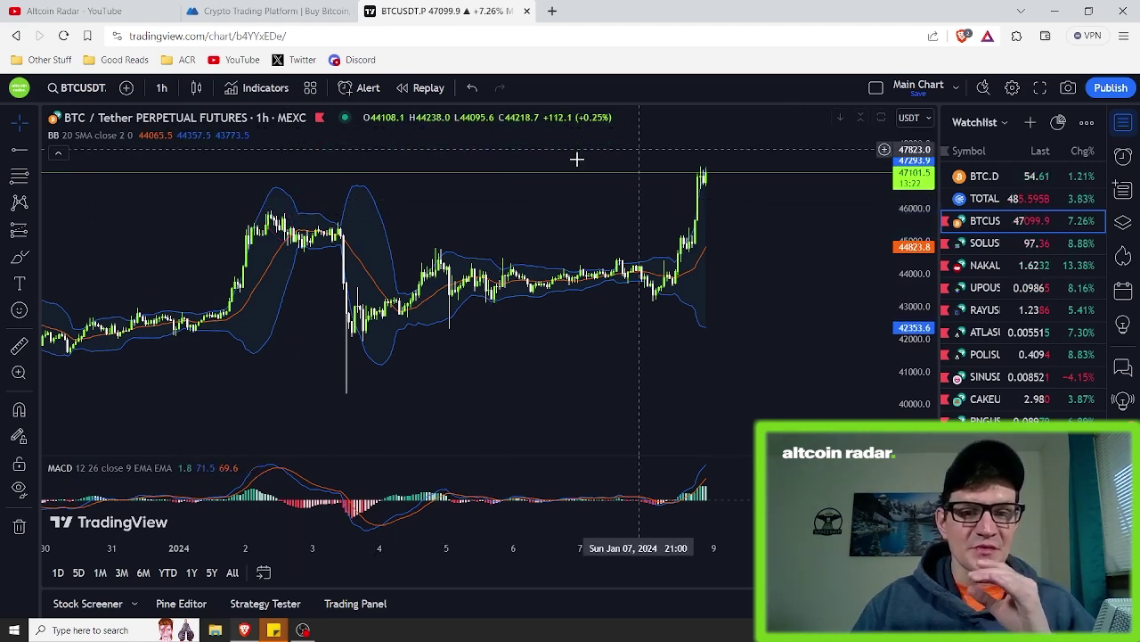
Circle the January 4 MACD crossover below the zero line and the matching price candles with the Brush.
left_click_drag(487, 192, 501, 199)
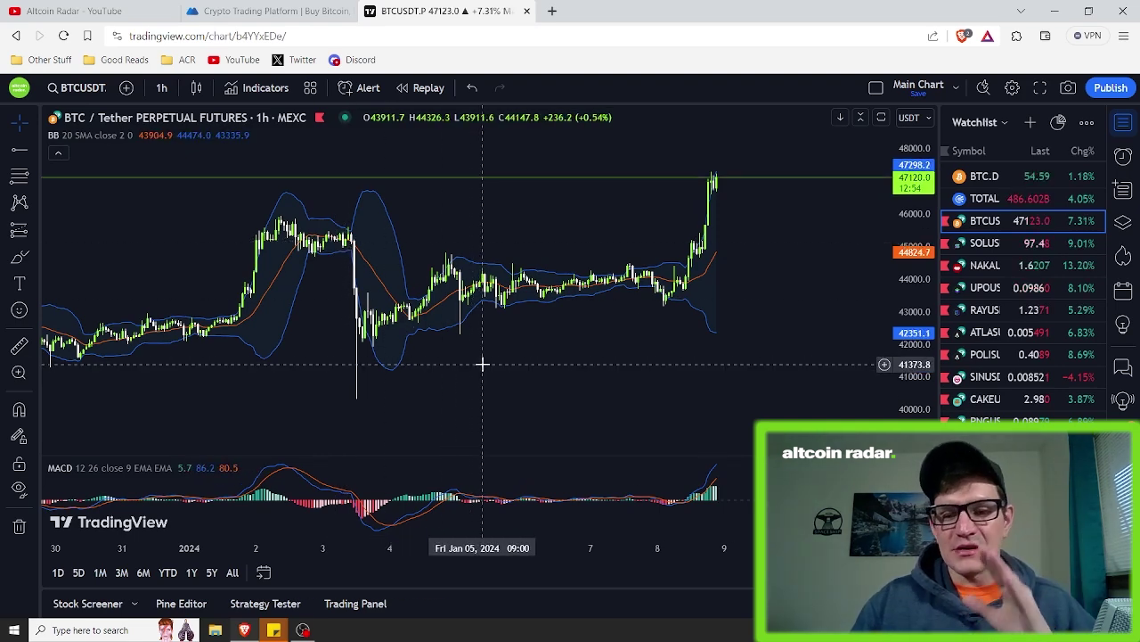
left_click_drag(478, 385, 479, 375)
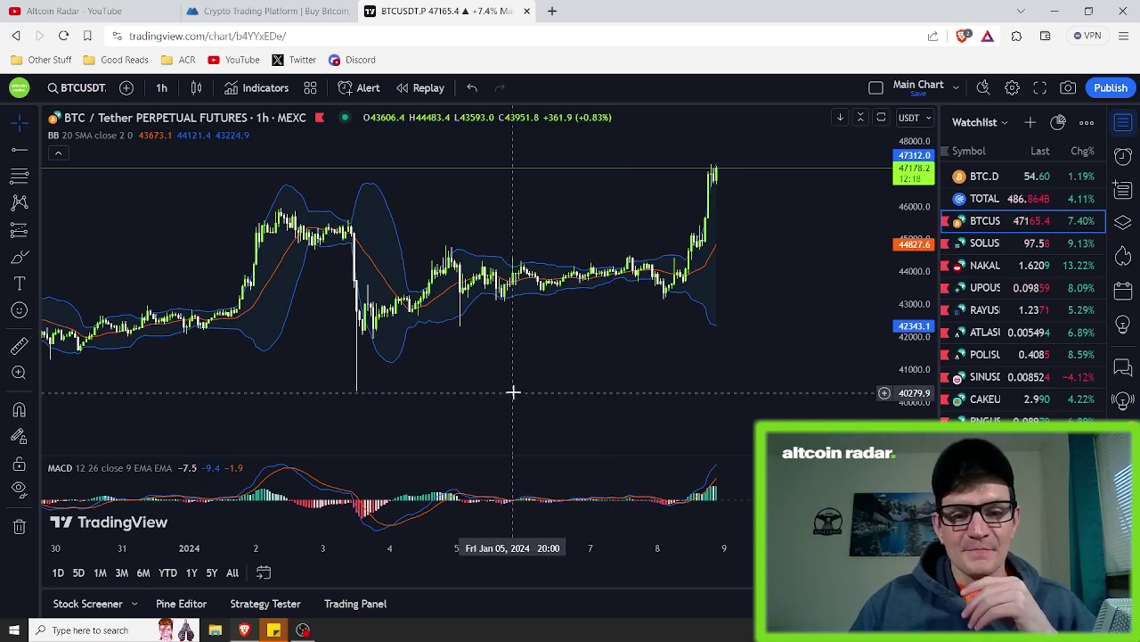
left_click_drag(548, 378, 469, 373)
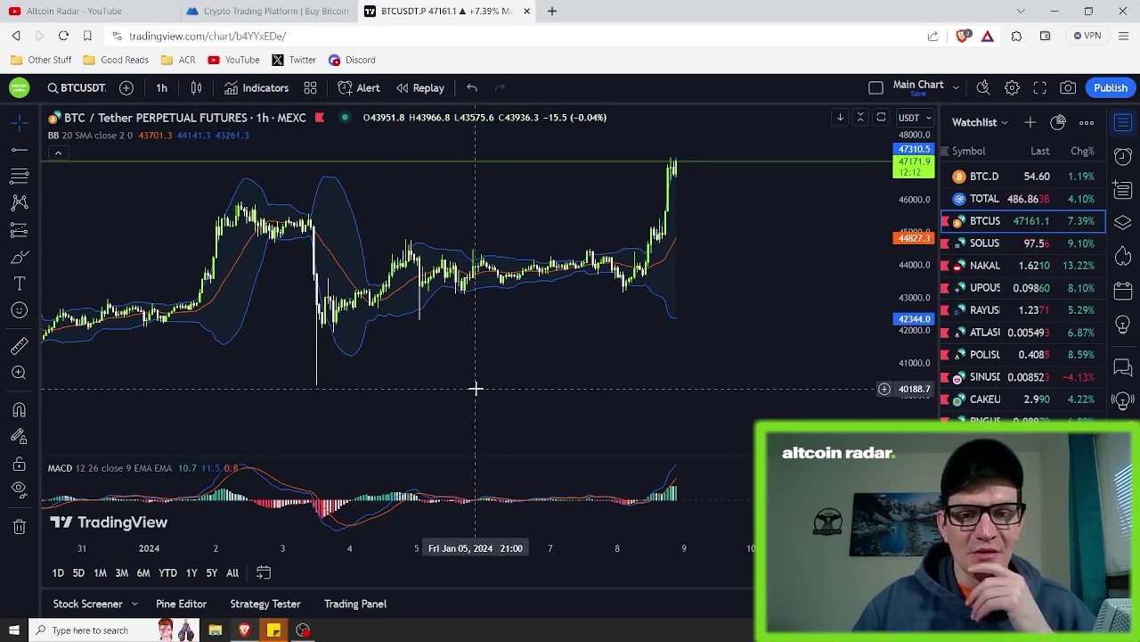
left_click_drag(446, 375, 377, 377)
scroll(432, 384, "left", 2)
scroll(395, 375, "left", 2)
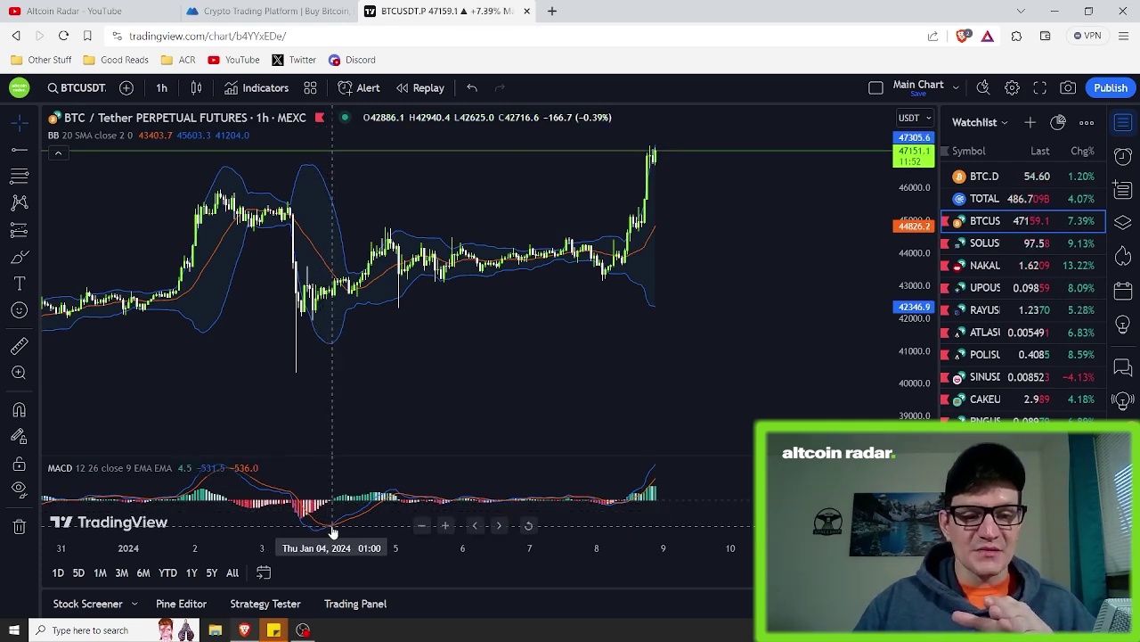
left_click(20, 257)
left_click_drag(330, 515, 339, 516)
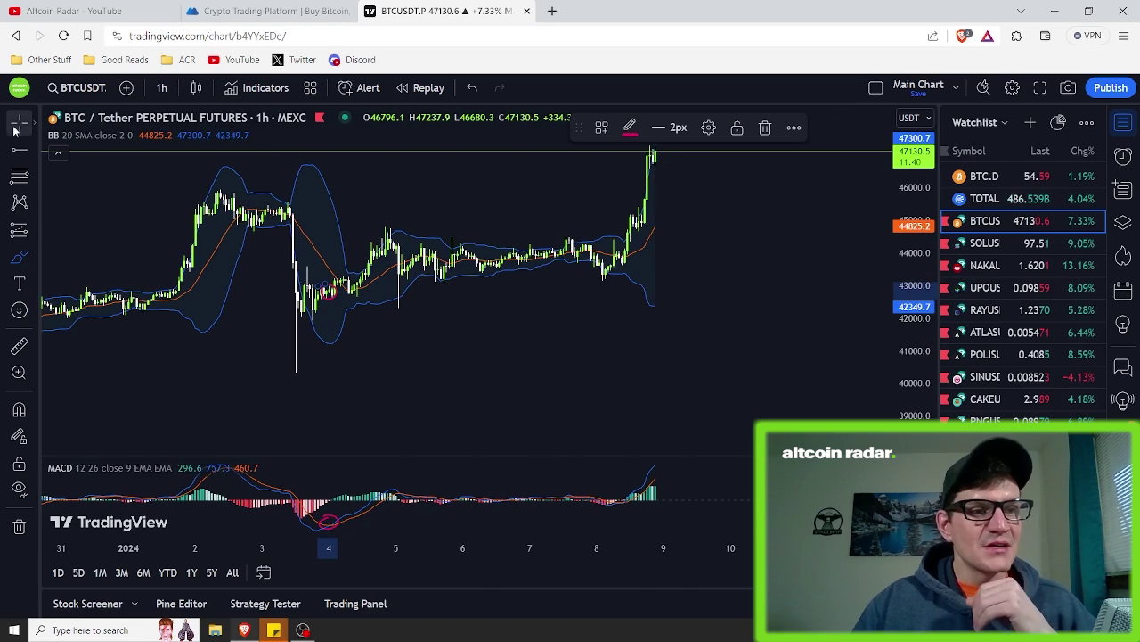
left_click(415, 361)
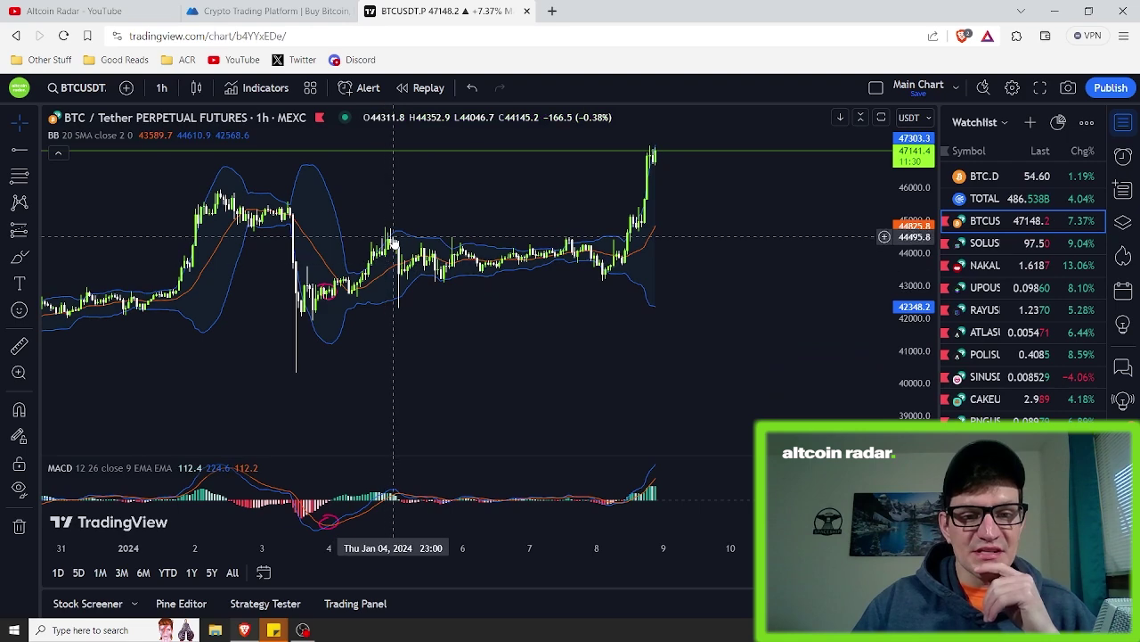
Measure the January 4 price rise following the circled crossover up to its local high, and clear the measurement.
left_click(16, 348)
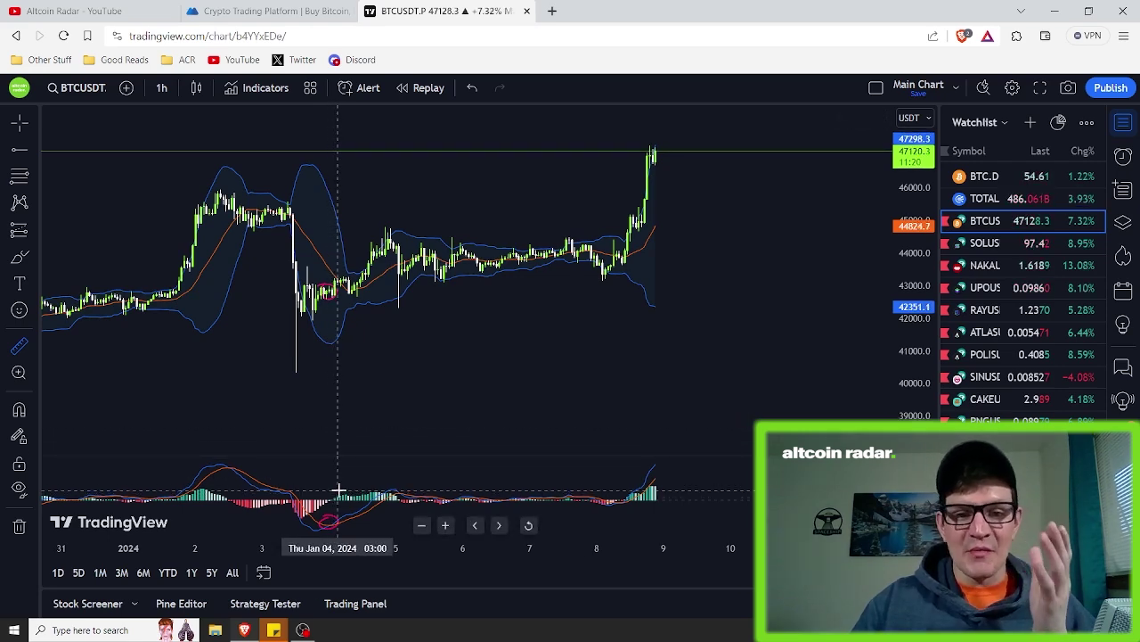
left_click(367, 295, "shift")
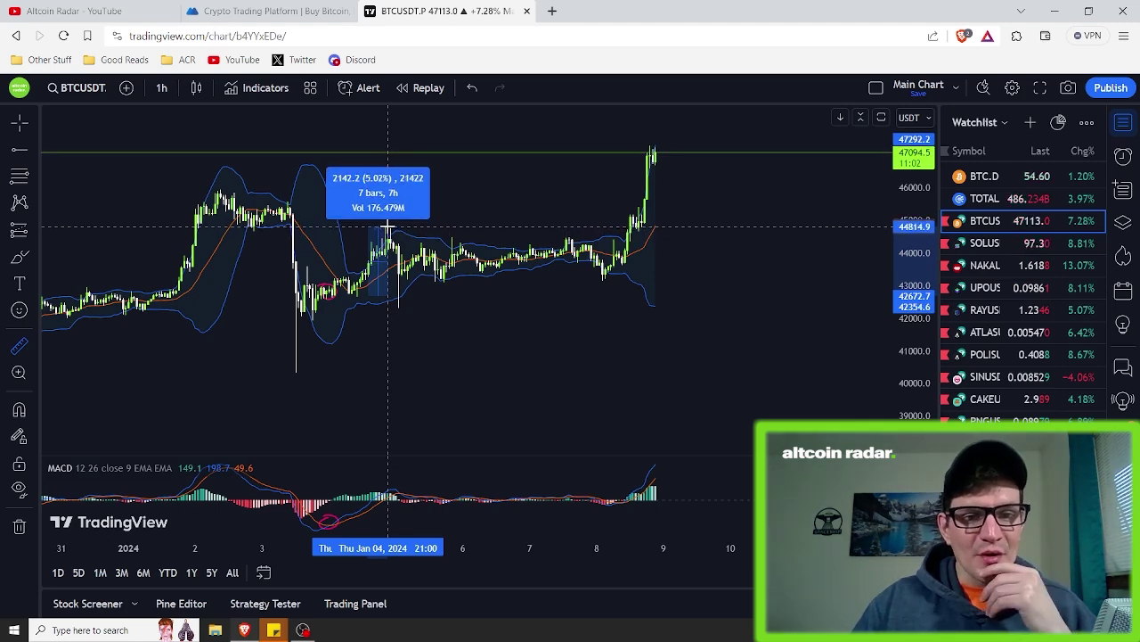
left_click(388, 228)
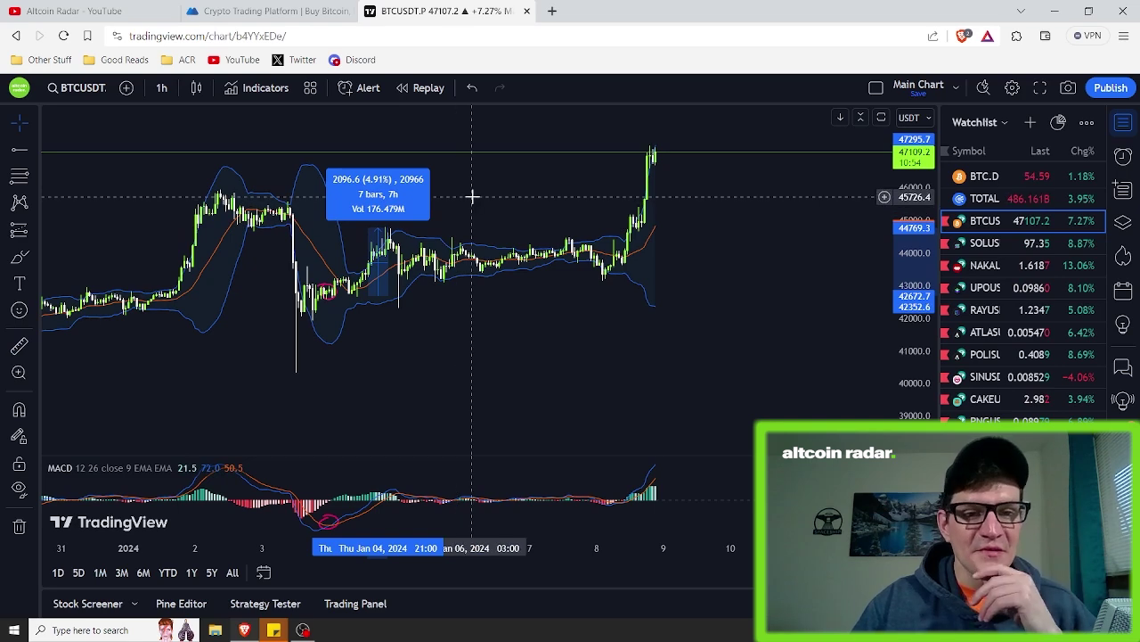
left_click(419, 369)
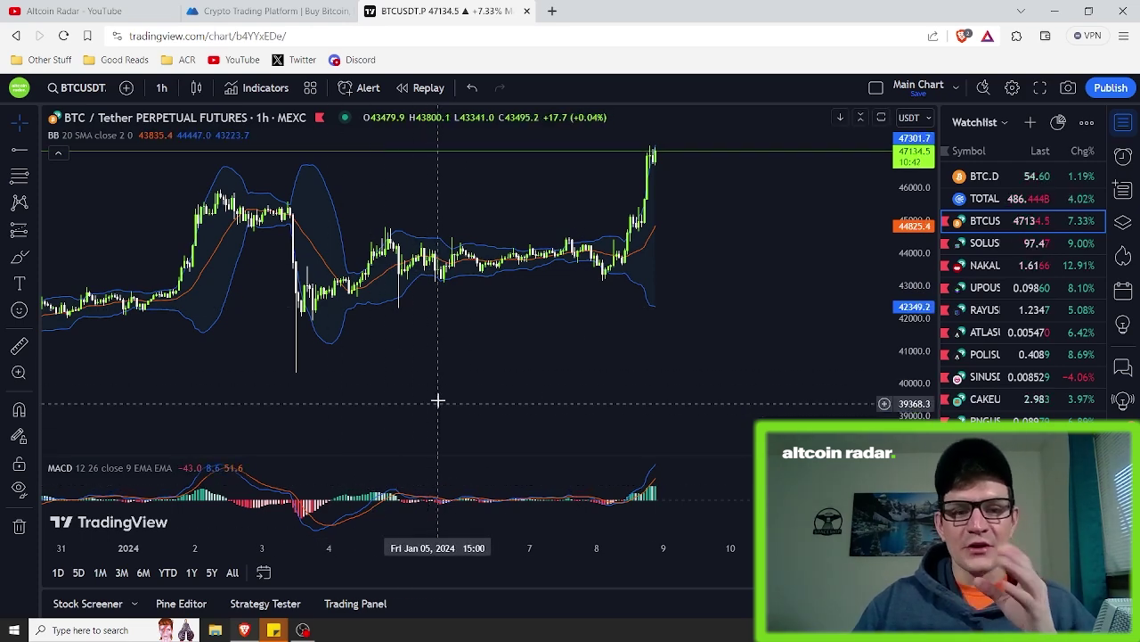
left_click_drag(502, 349, 494, 364)
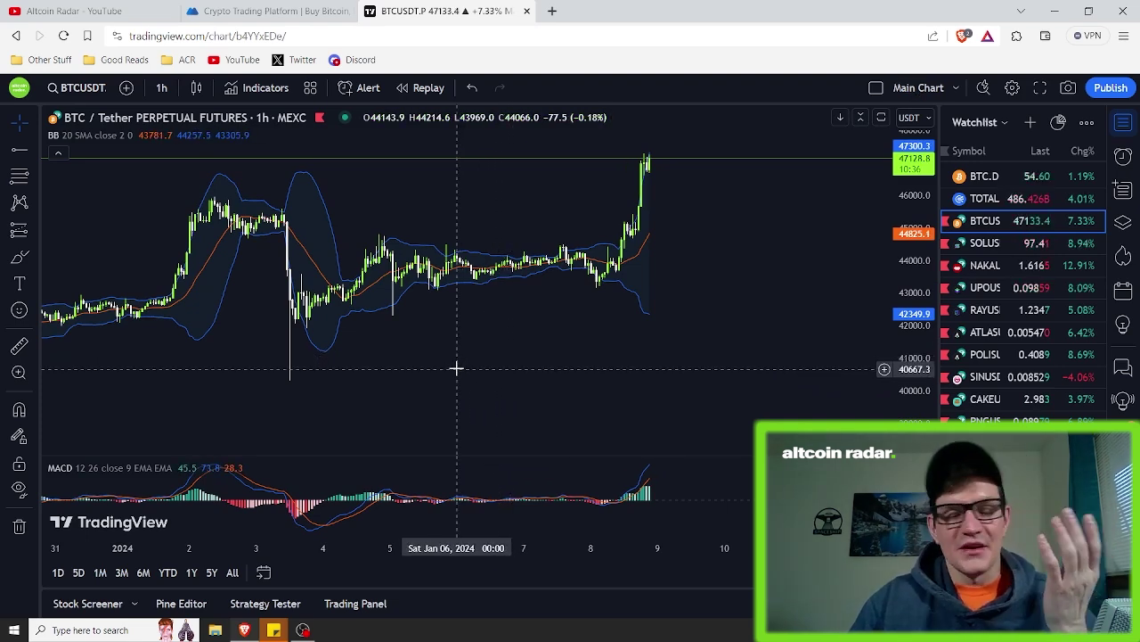
mouse_move(489, 364)
left_mouse_down()
mouse_move(481, 371)
mouse_move(490, 366)
left_mouse_up()
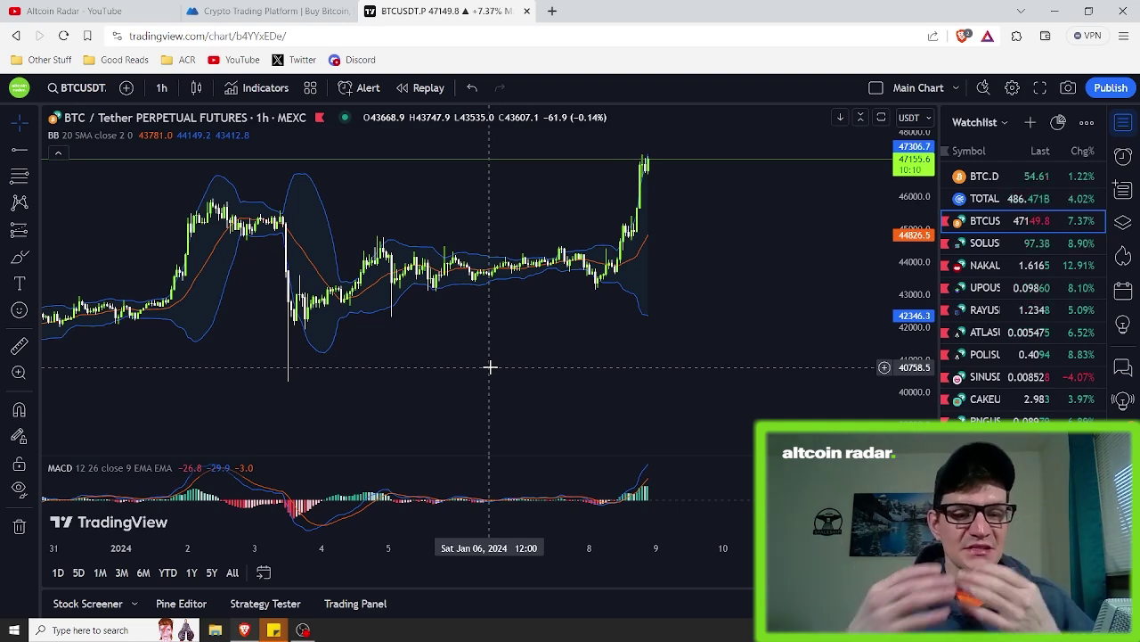
left_click_drag(395, 386, 415, 377)
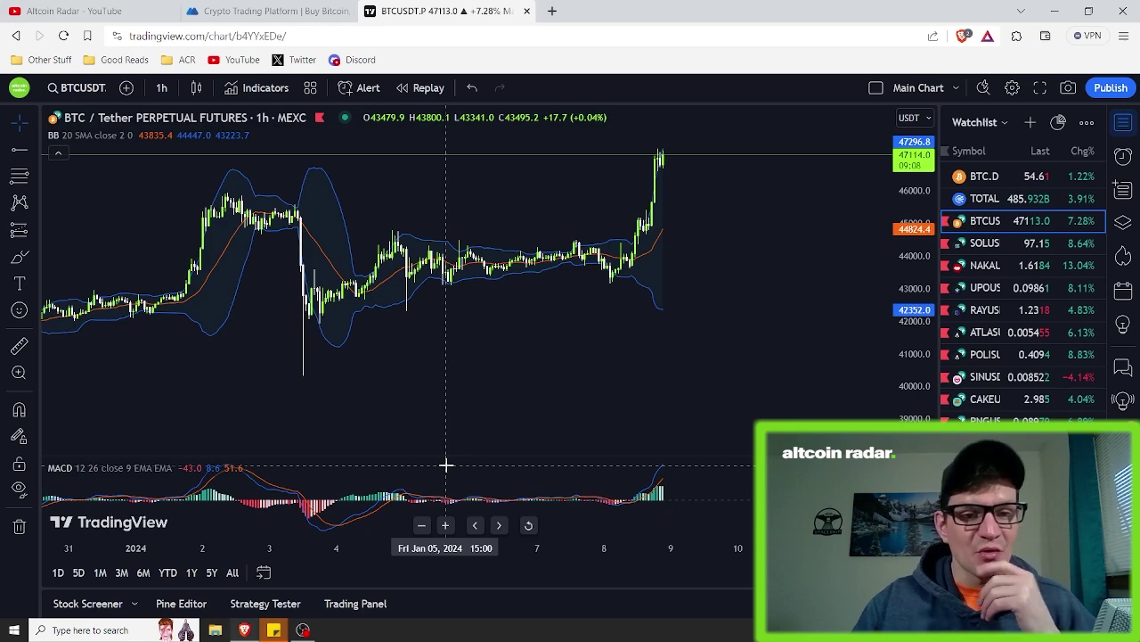
Mark the December 19, 2023 price peak near the upper Bollinger Band with the Brush.
scroll(500, 369, "left", 5)
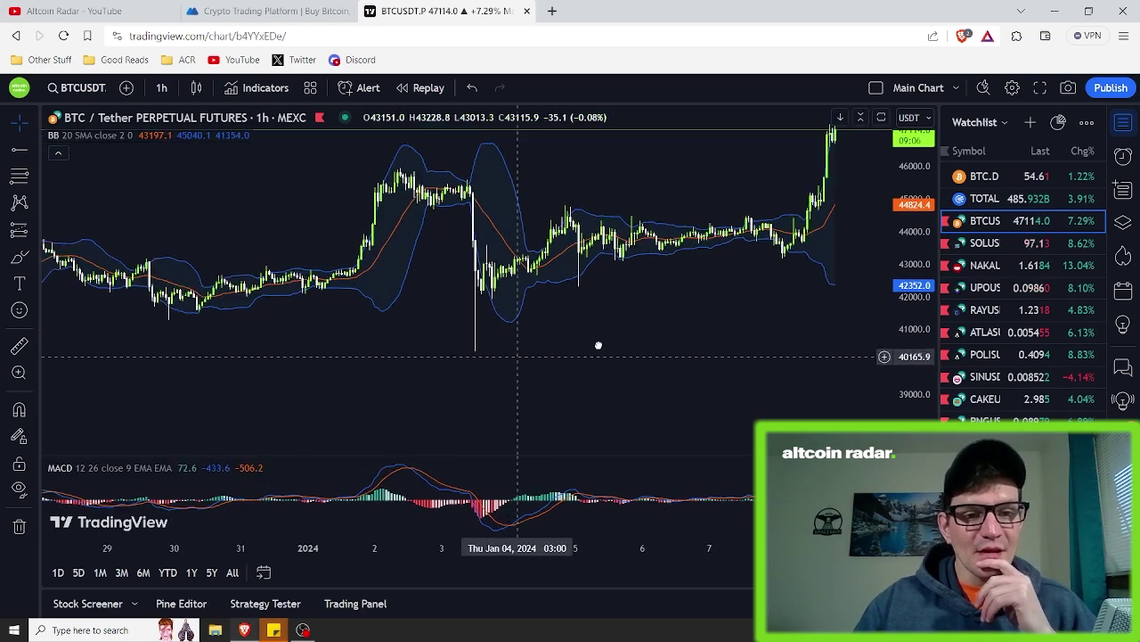
scroll(346, 371, "left", 8)
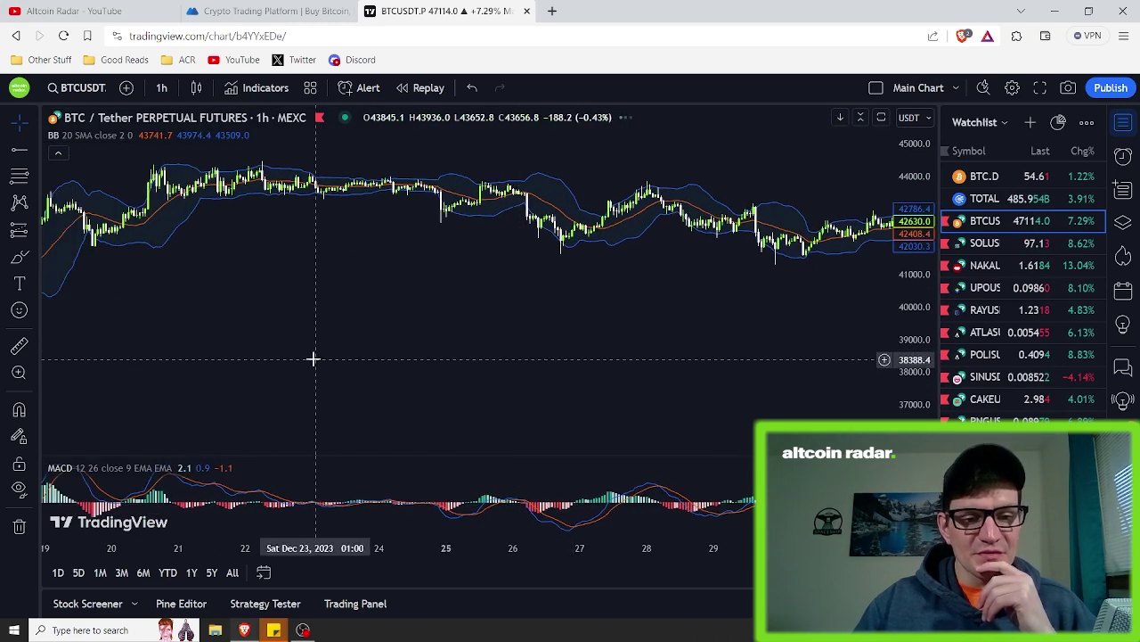
scroll(425, 359, "left", 3)
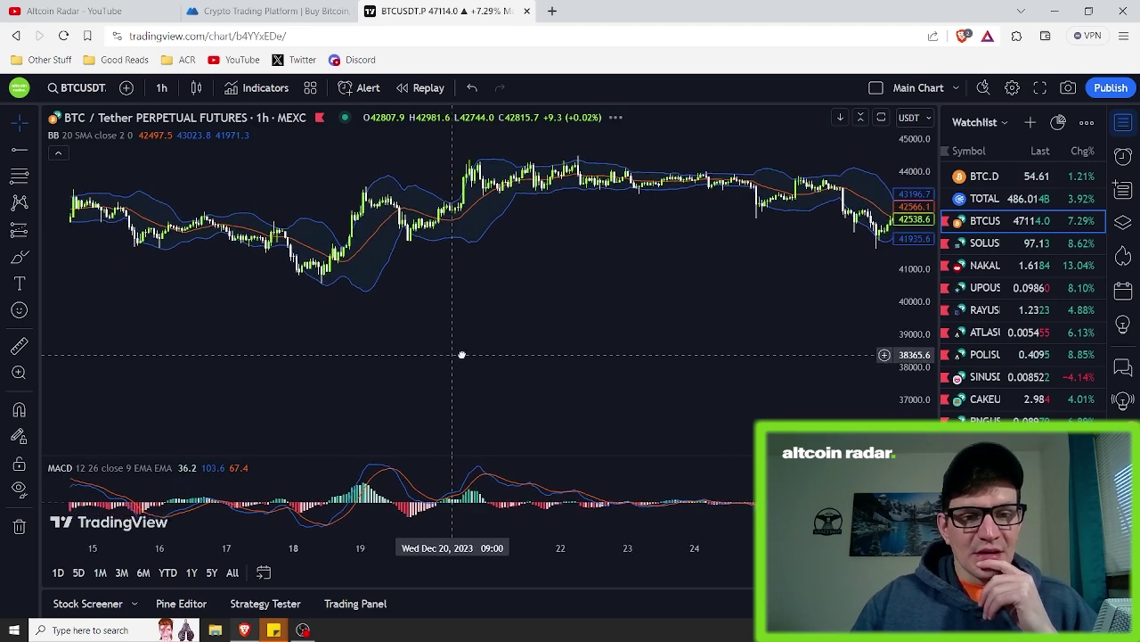
scroll(461, 360, "right", 3)
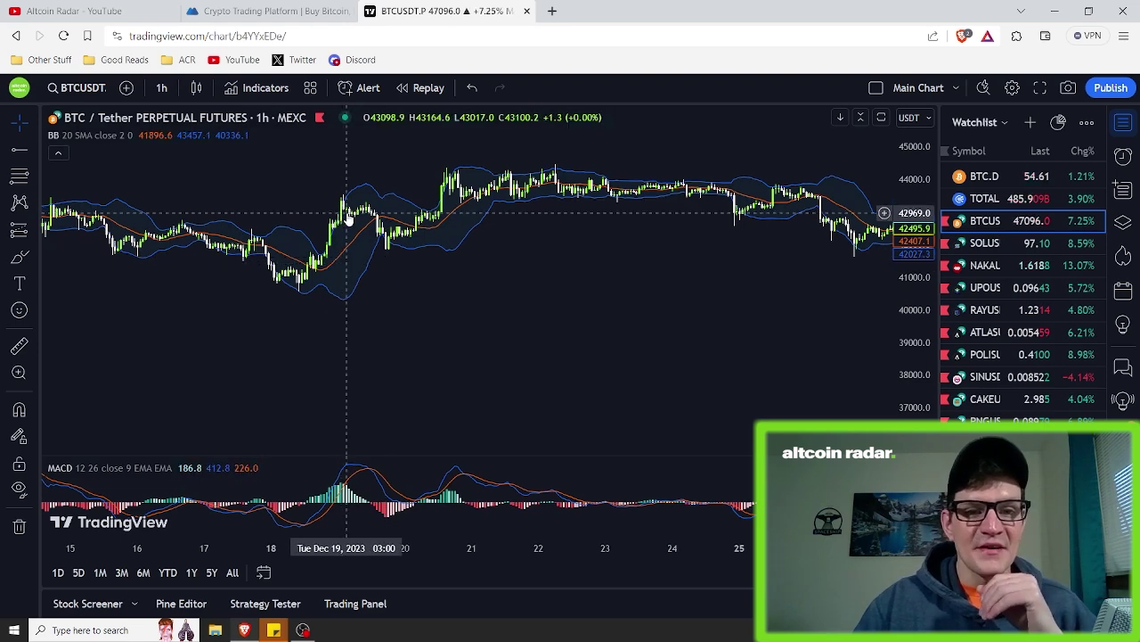
left_click(19, 258)
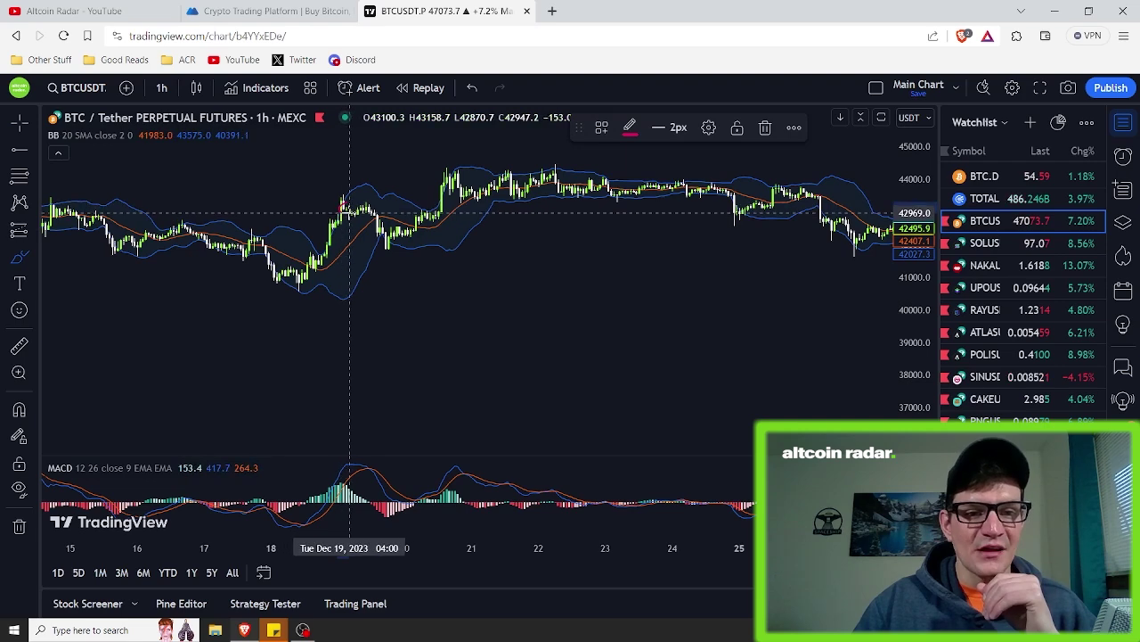
key("Escape")
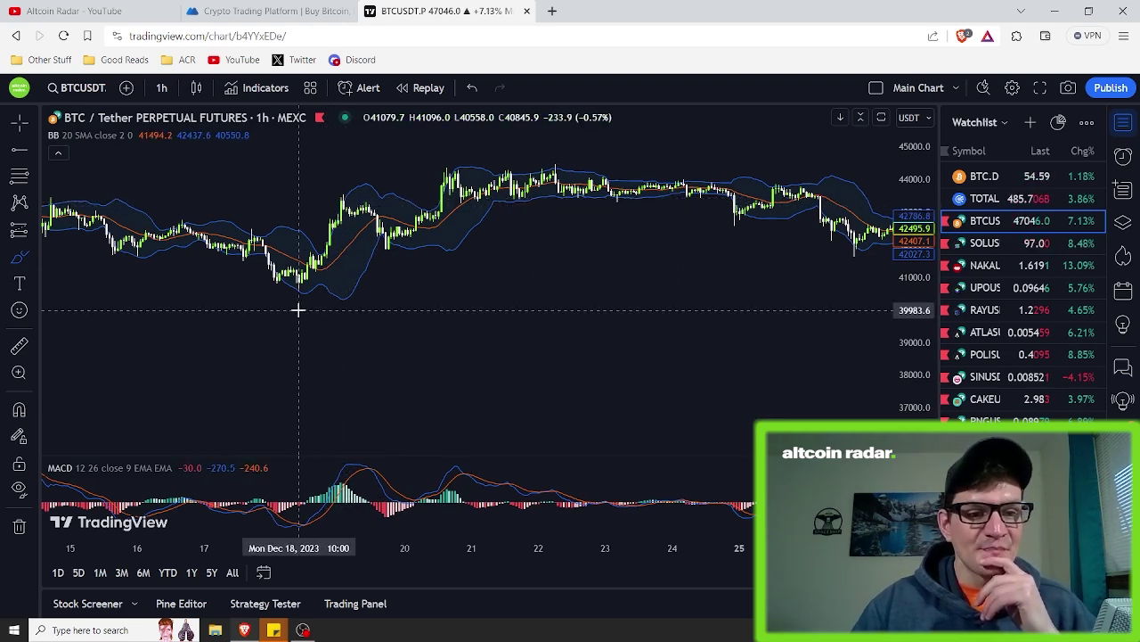
Measure the price rise from the December 18 lows to the December 19 peak, and clear the measurement.
left_click(18, 345)
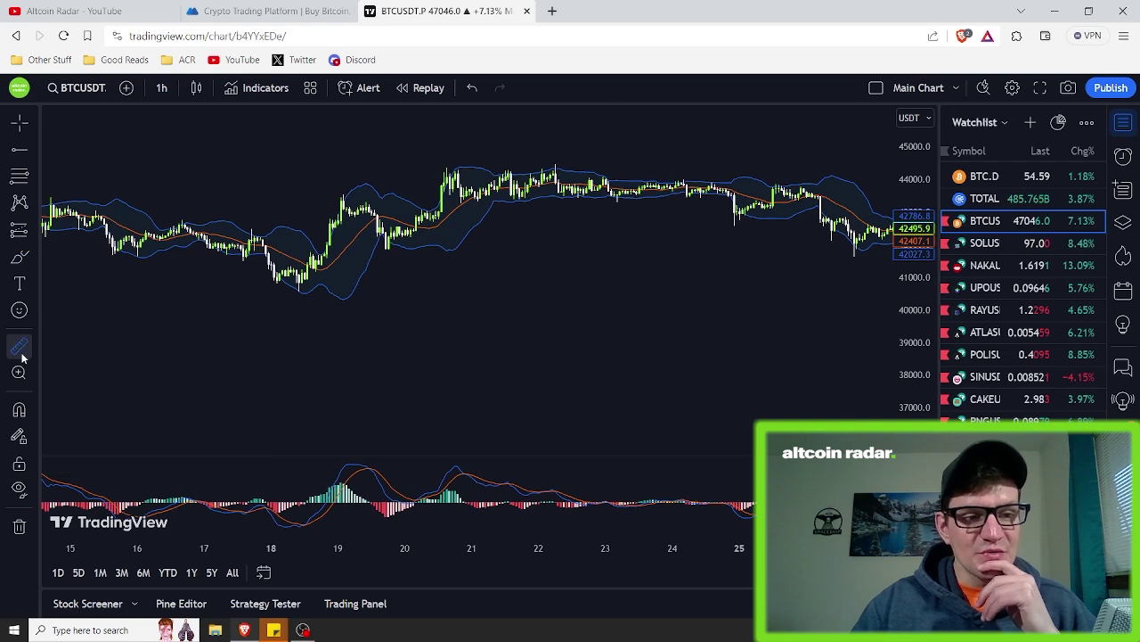
left_click(308, 278)
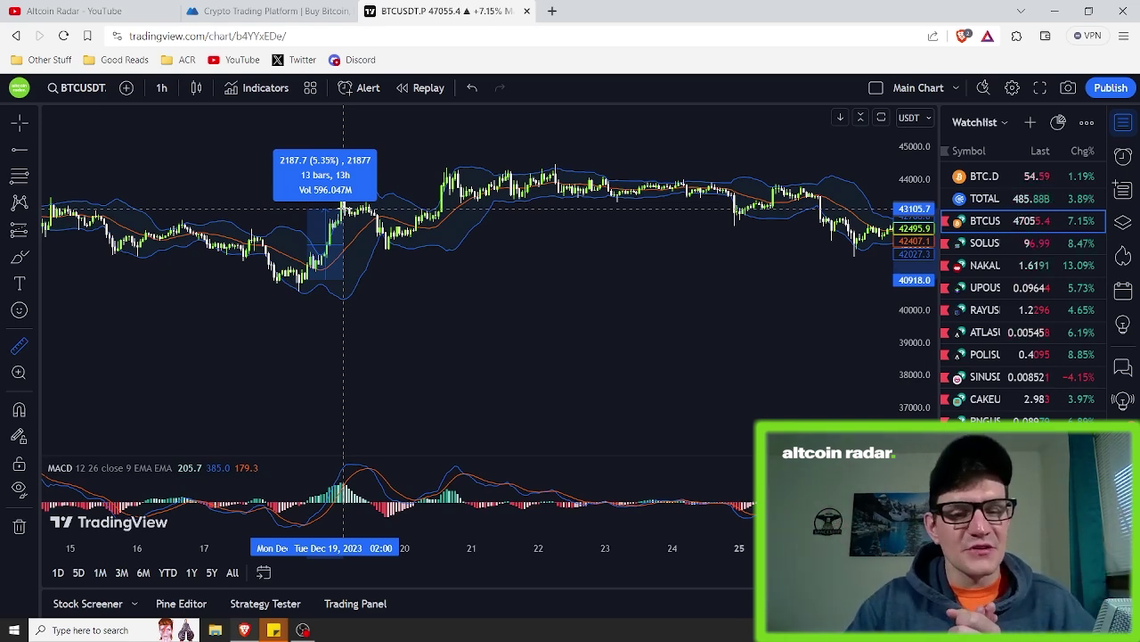
left_click(394, 311)
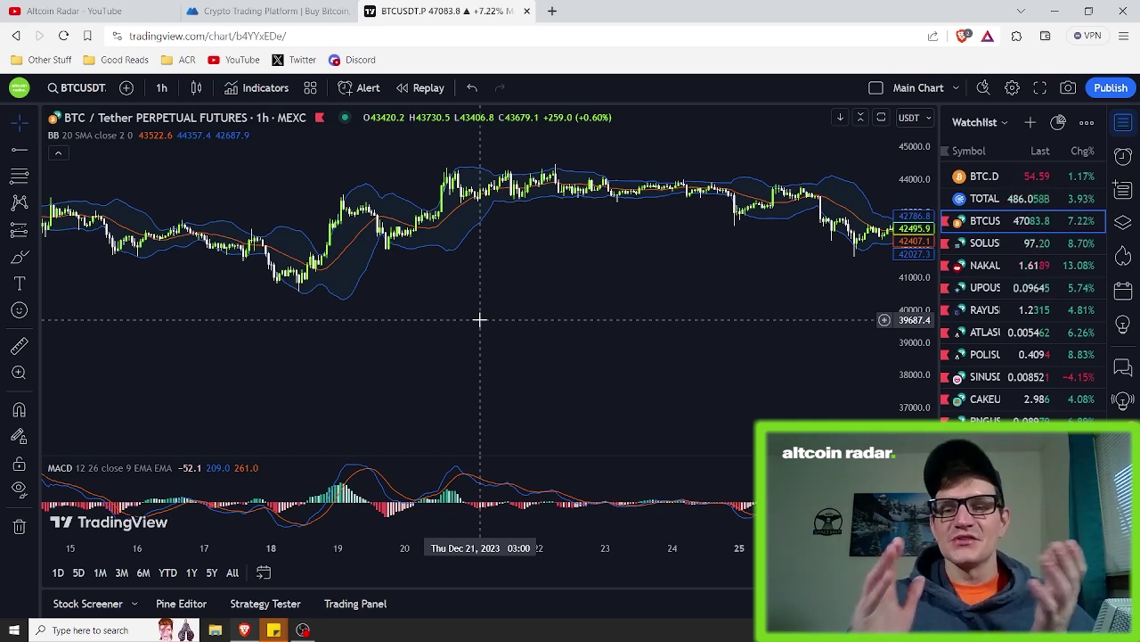
left_click_drag(716, 282, 242, 374)
left_click_drag(707, 375, 553, 369)
left_click_drag(716, 359, 668, 357)
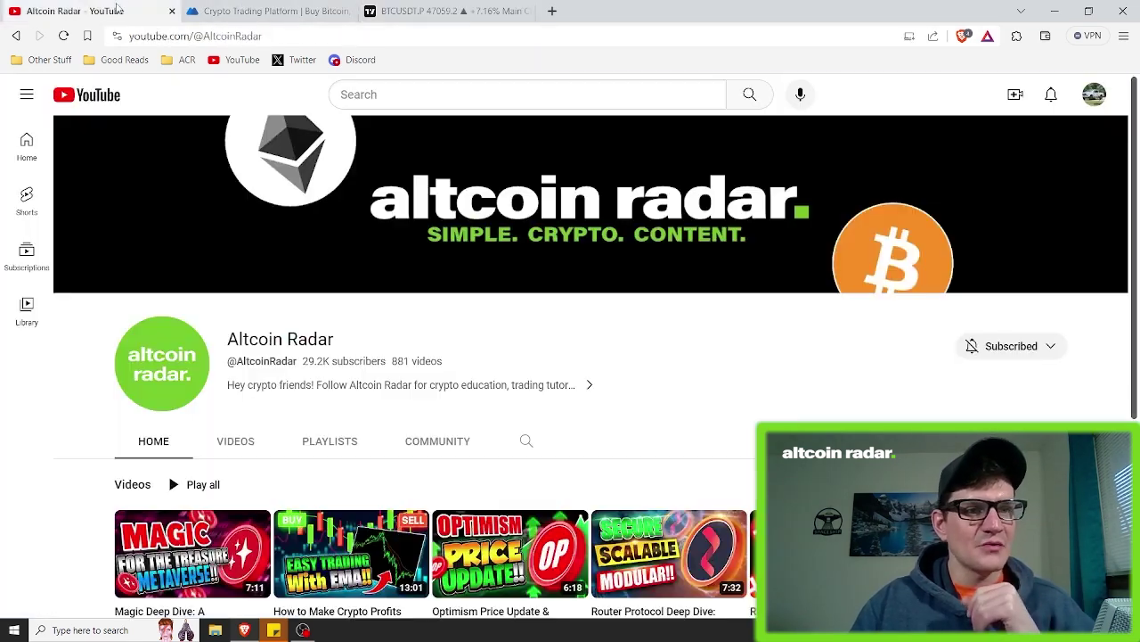
Switch from the chart to the Altcoin Radar channel page on YouTube.
left_click(89, 11)
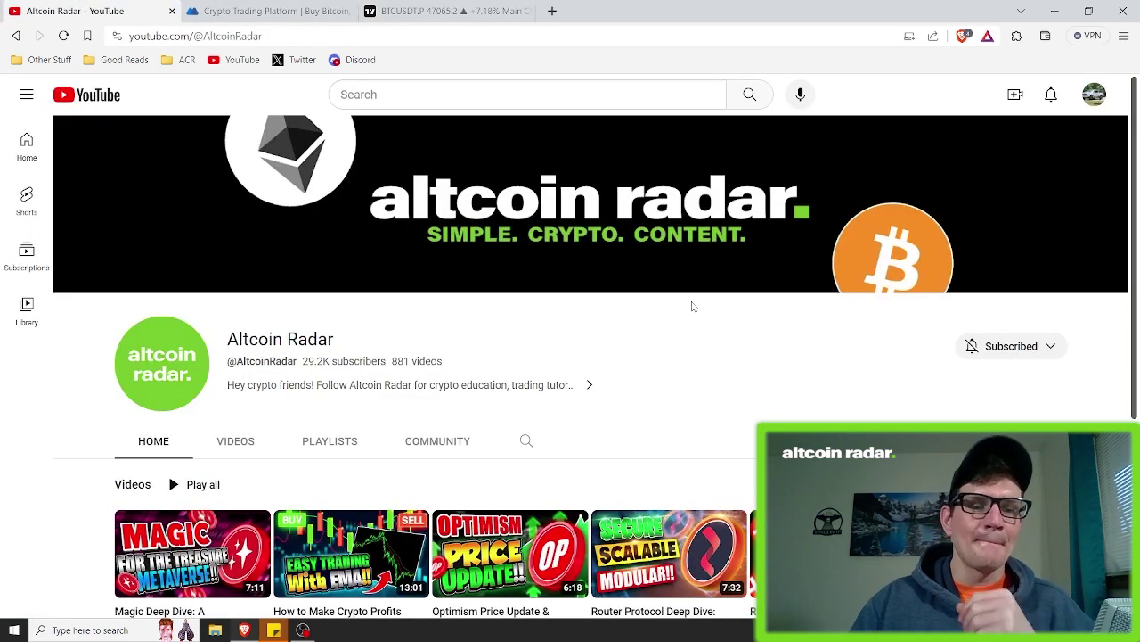